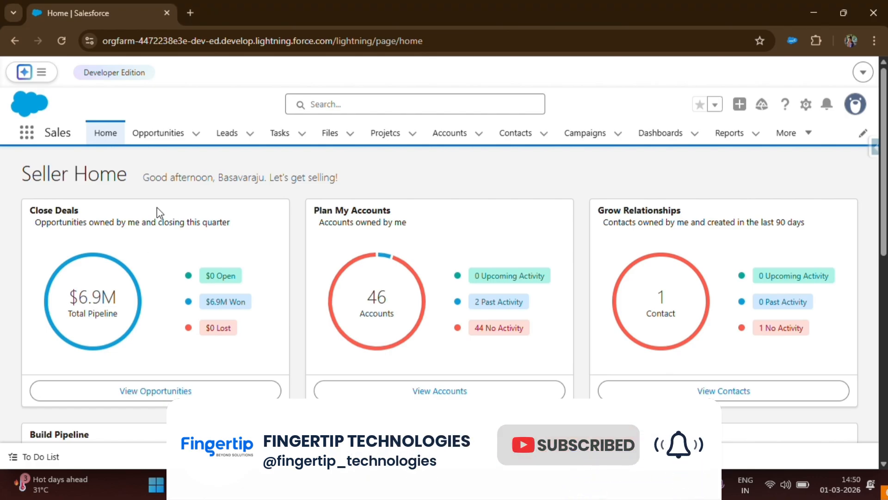
# Open the Houses project record and go to the setup page of its Project object.
pyautogui.click(385, 140)
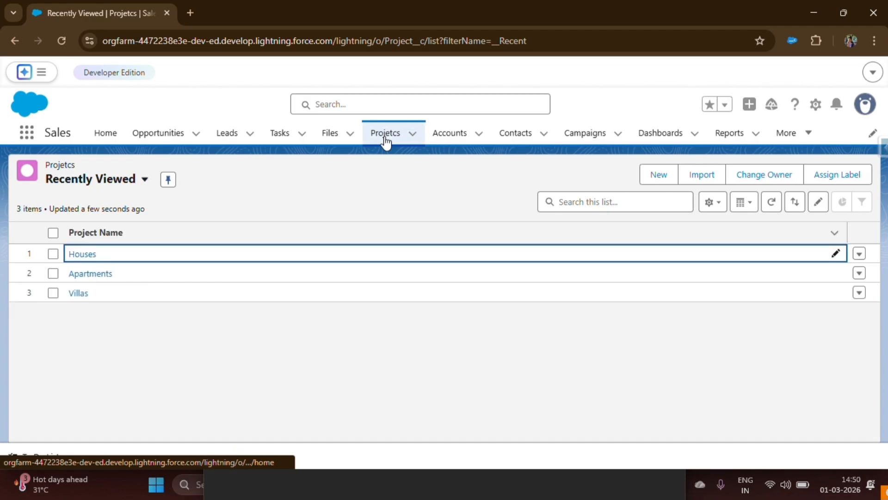
pyautogui.click(78, 260)
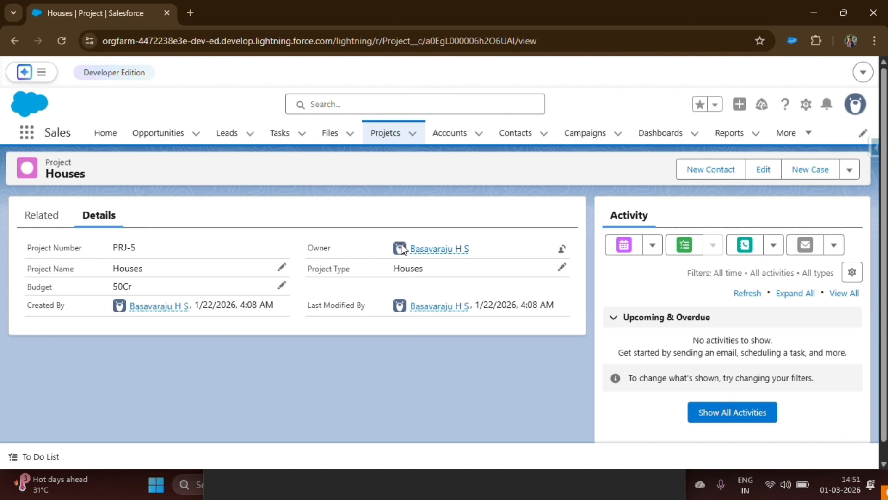
pyautogui.click(806, 109)
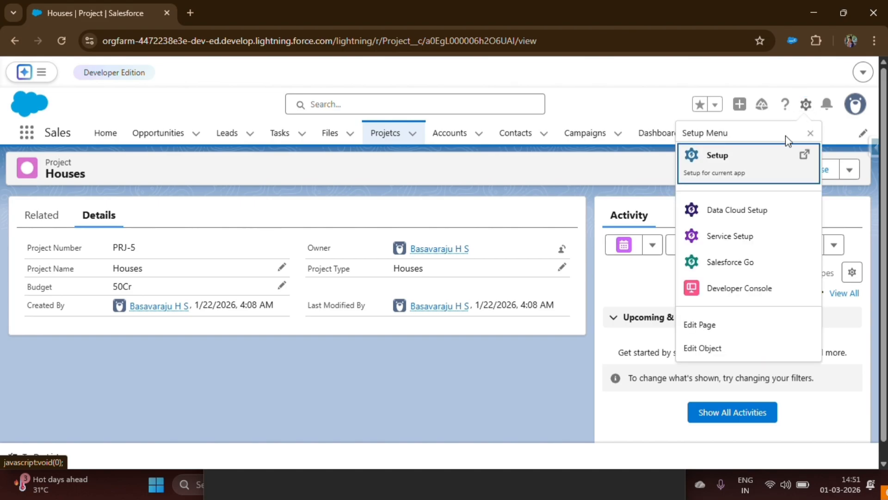
pyautogui.click(704, 350)
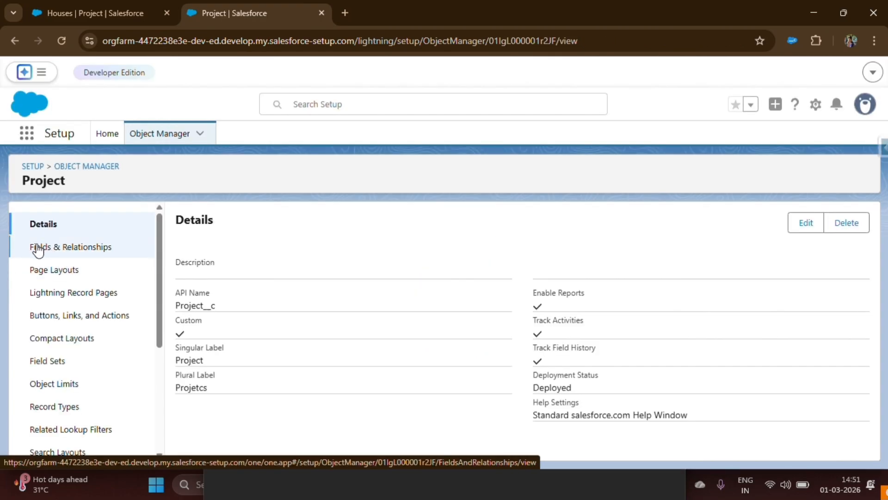
# Start a new custom field on the Project object with data type Picklist (Multi-Select), permanently dismissing the multi-select limitations notice.
pyautogui.click(42, 252)
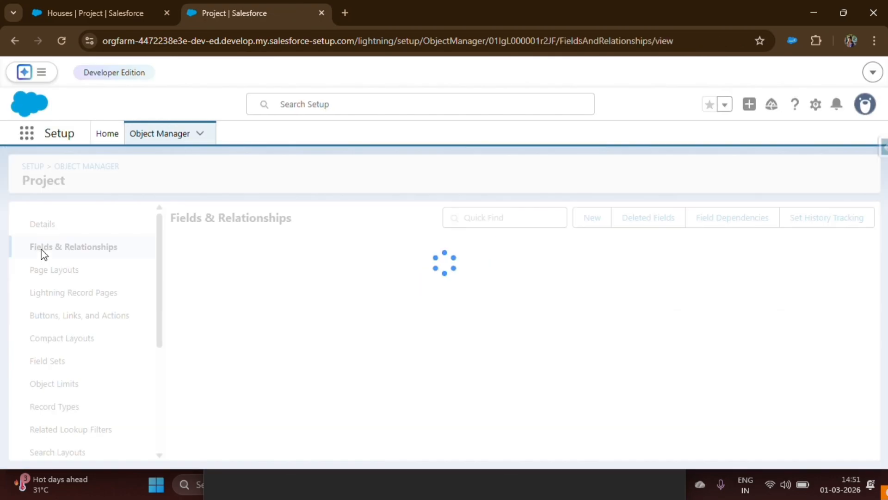
pyautogui.click(591, 229)
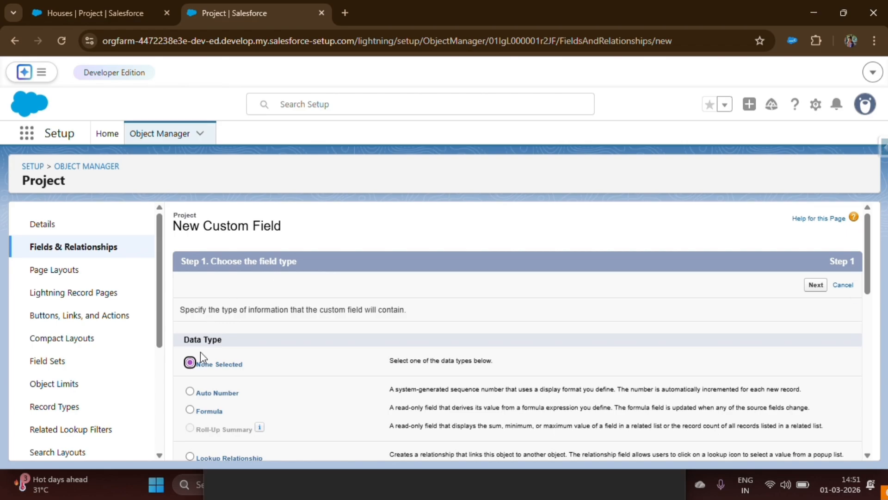
pyautogui.scroll(-3, 208, 344)
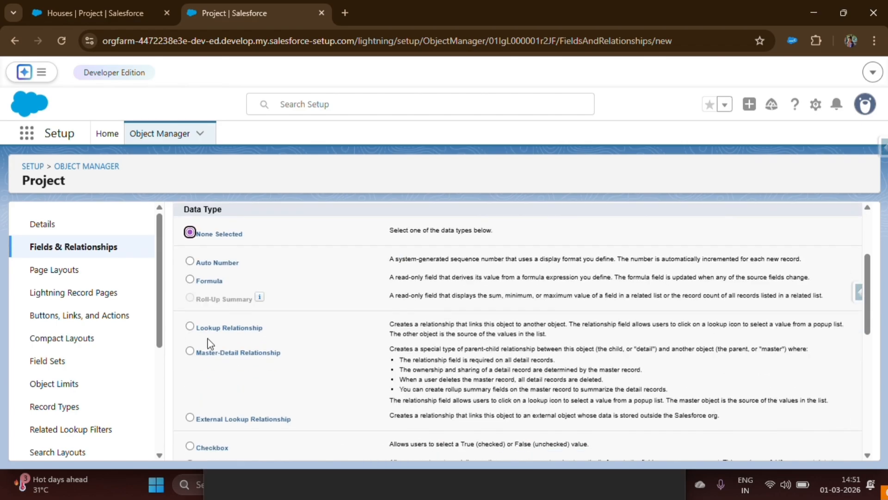
pyautogui.scroll(-6, 208, 344)
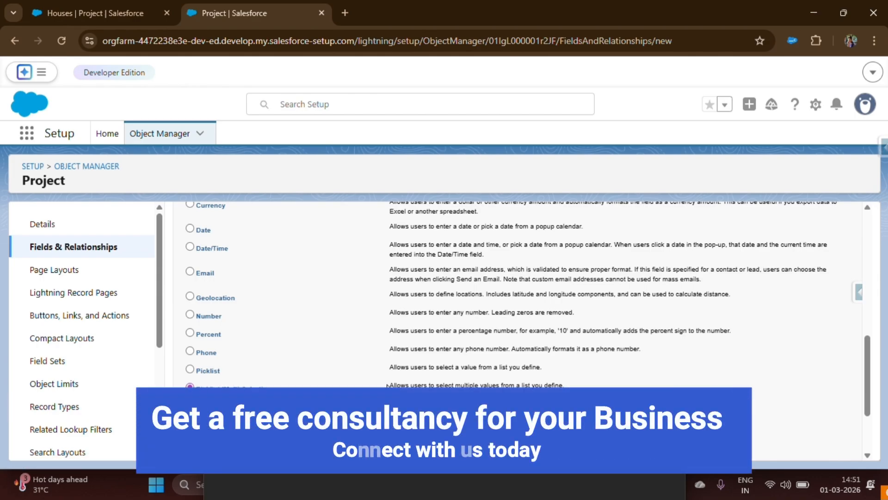
pyautogui.moveTo(388, 384); pyautogui.dragTo(589, 387)
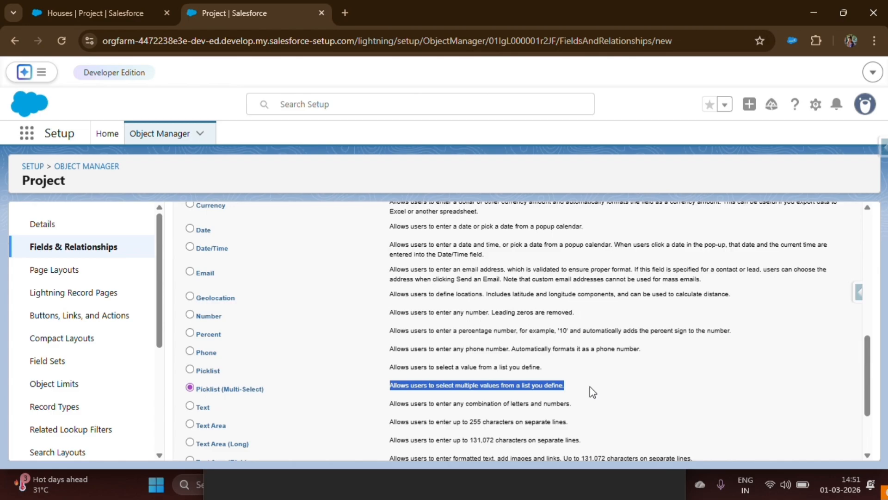
pyautogui.scroll(-2, 590, 387)
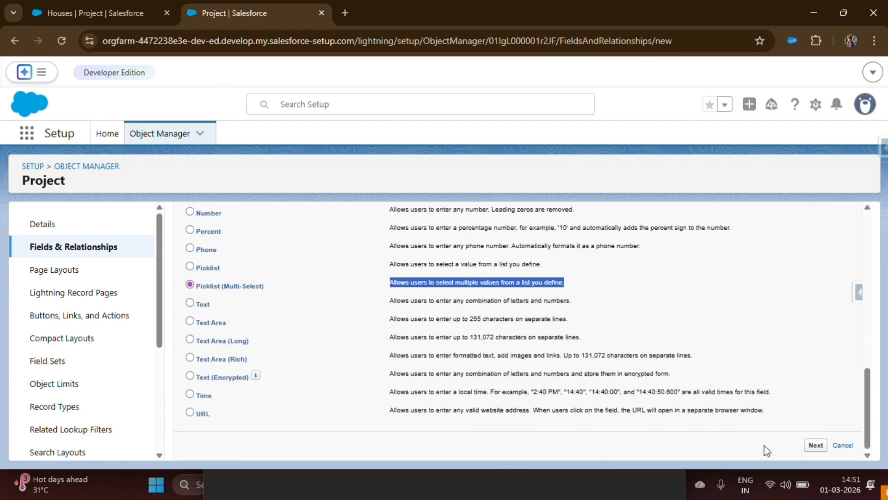
pyautogui.click(816, 445)
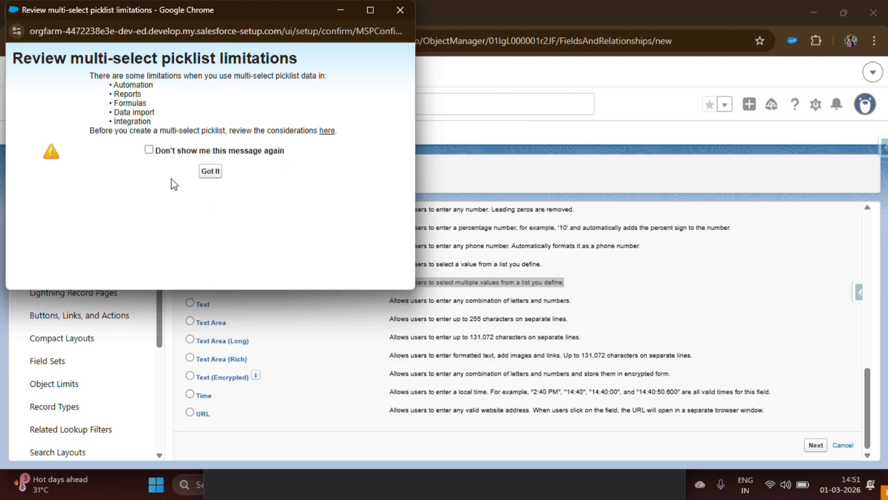
pyautogui.click(153, 151)
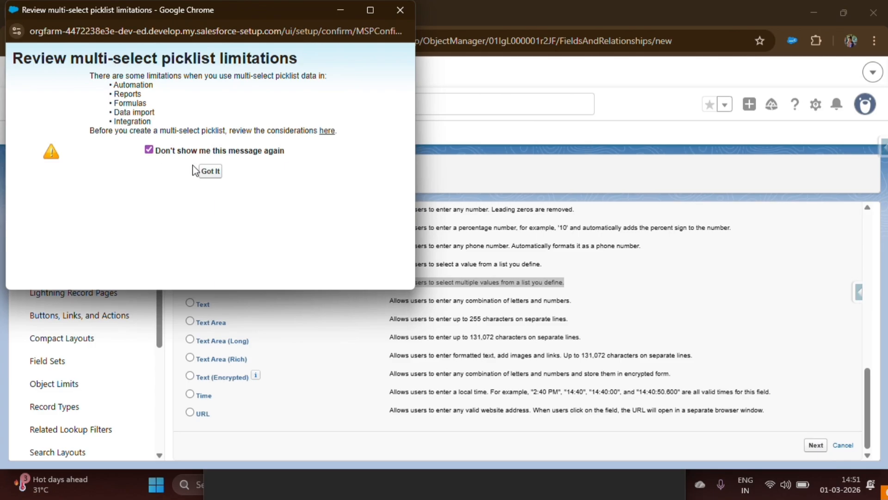
pyautogui.click(215, 175)
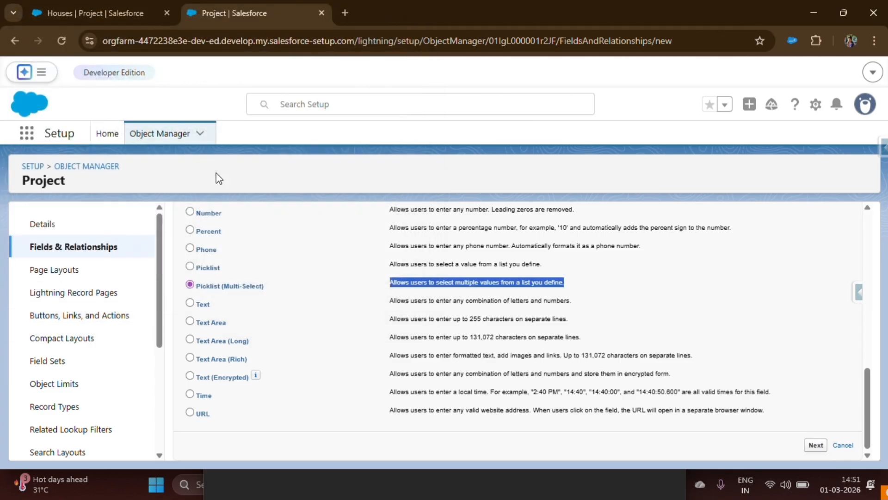
pyautogui.click(815, 444)
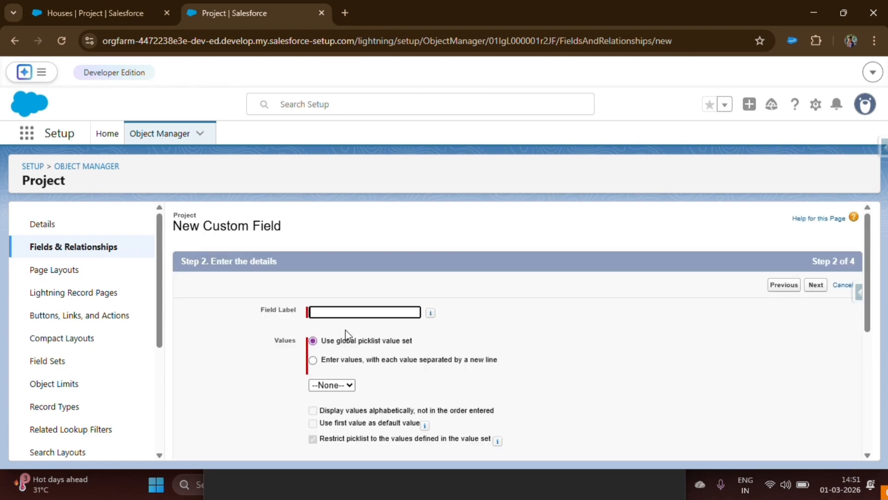
# Label the new field "Floors Include" and let its field name fill in as Floors_Include.
pyautogui.click(332, 312)
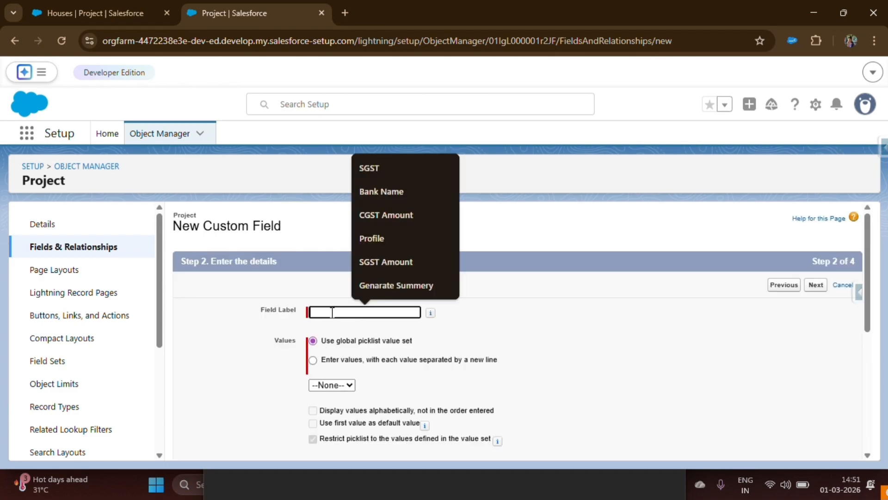
pyautogui.write('Floors Include')
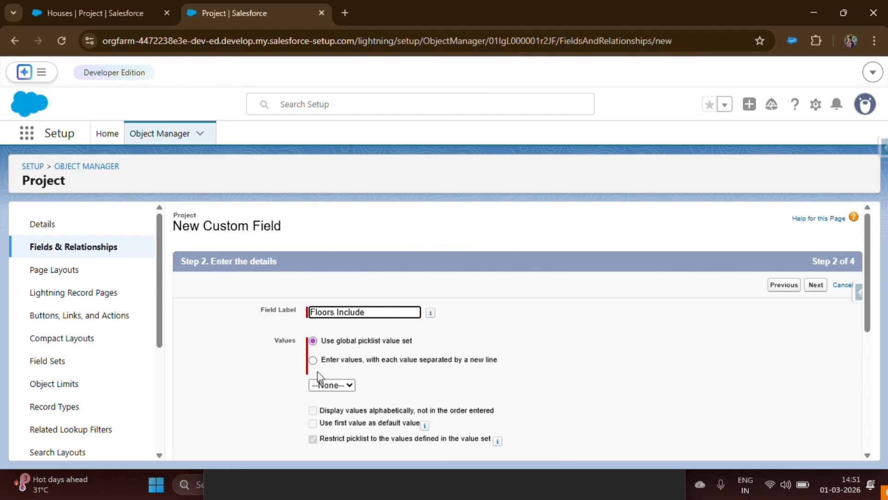
pyautogui.scroll(-2, 314, 360)
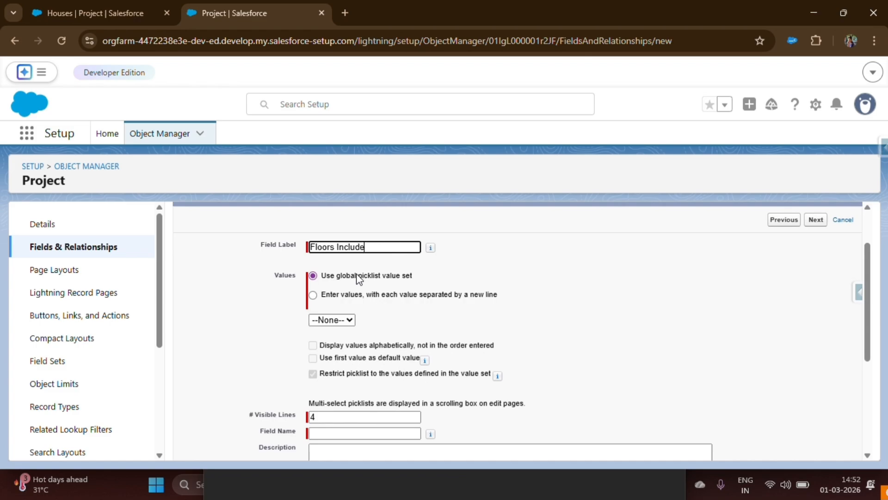
pyautogui.click(295, 286)
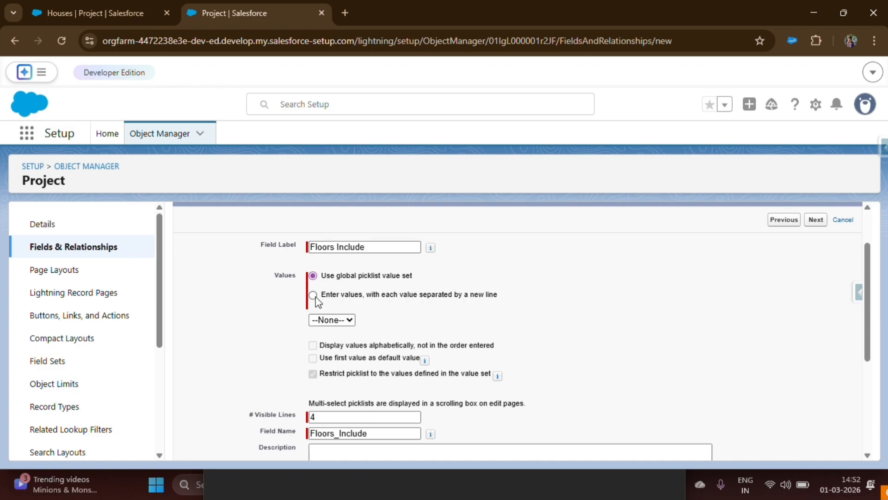
# Define the field's own picklist values on separate lines: 1 BHK, 2 BHK, 3 BHK, 4 BHK, 5 BHK and 6 BHK.
pyautogui.click(313, 295)
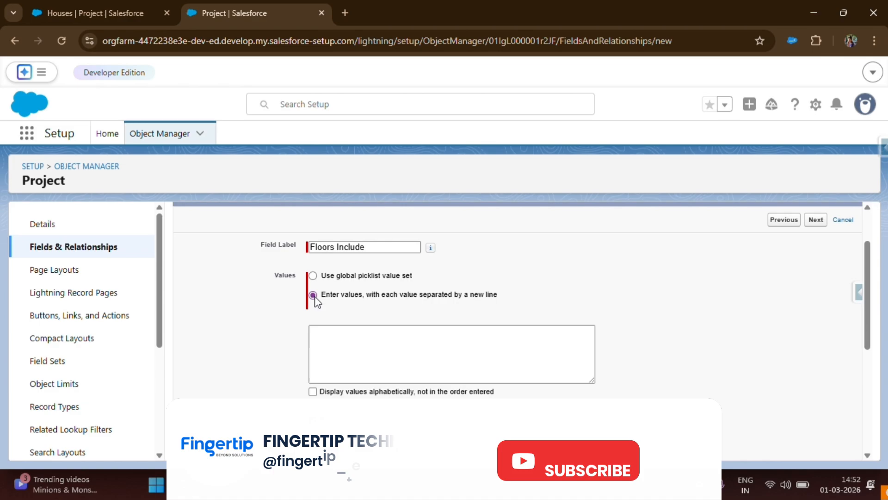
pyautogui.click(318, 335)
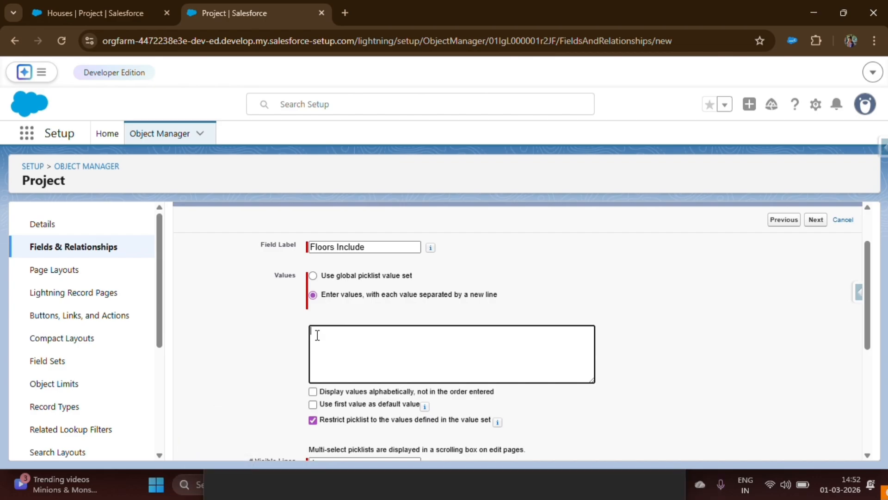
pyautogui.write('1 BHK 2 BHK 3 BHK 4 BHK 5 BHK 6 BHK')
pyautogui.scroll(-2, 324, 324)
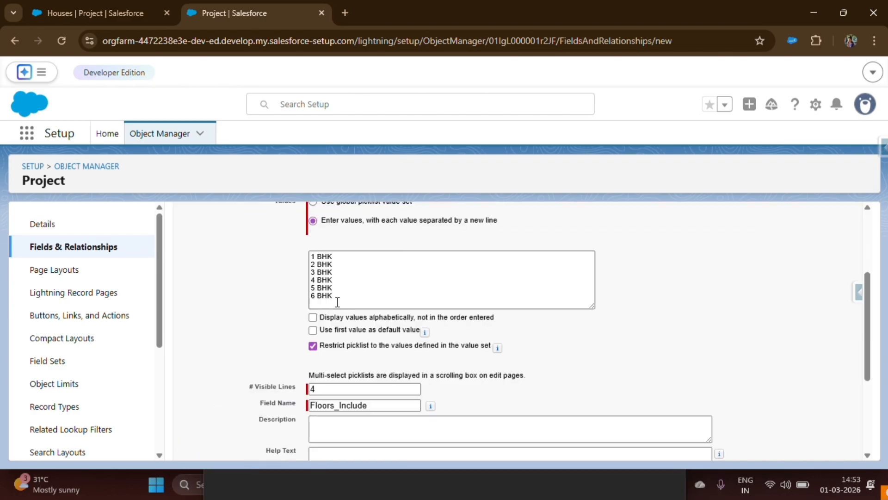
pyautogui.scroll(-4, 615, 390)
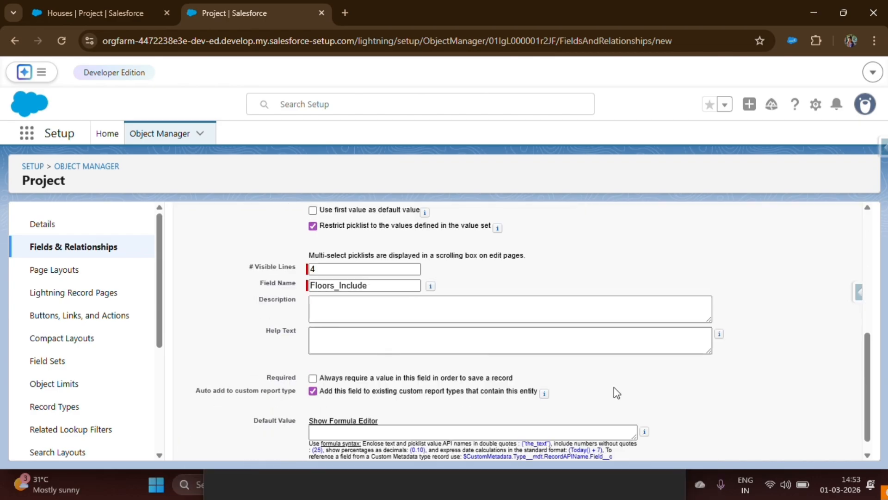
# Save the field with the default field-level security and Project Layout assignment, and search the Project fields for "Floor".
pyautogui.click(816, 445)
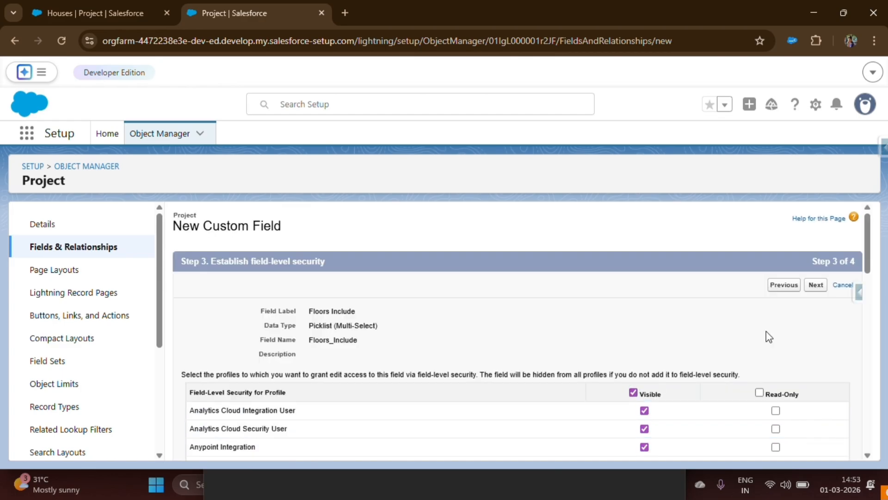
pyautogui.click(815, 286)
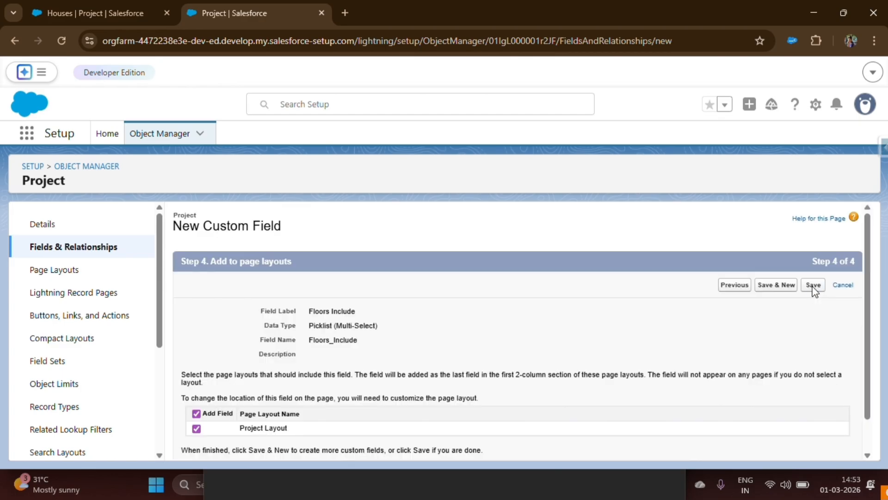
pyautogui.click(813, 285)
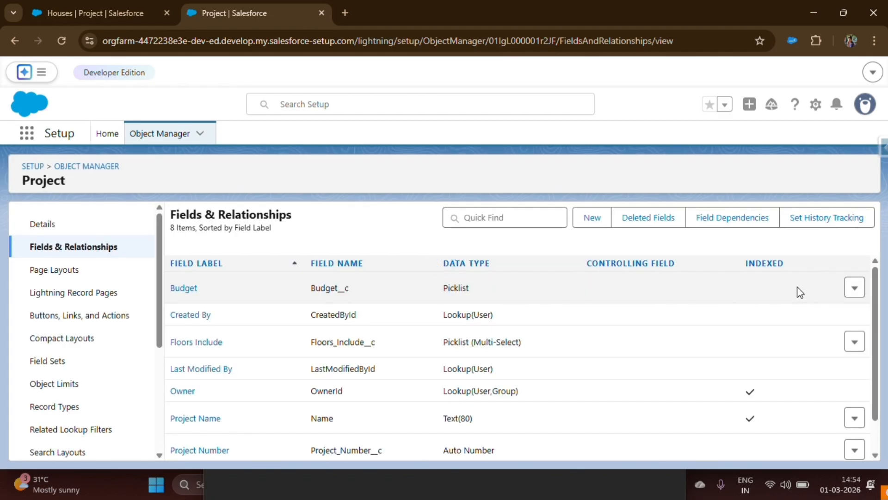
pyautogui.click(510, 216)
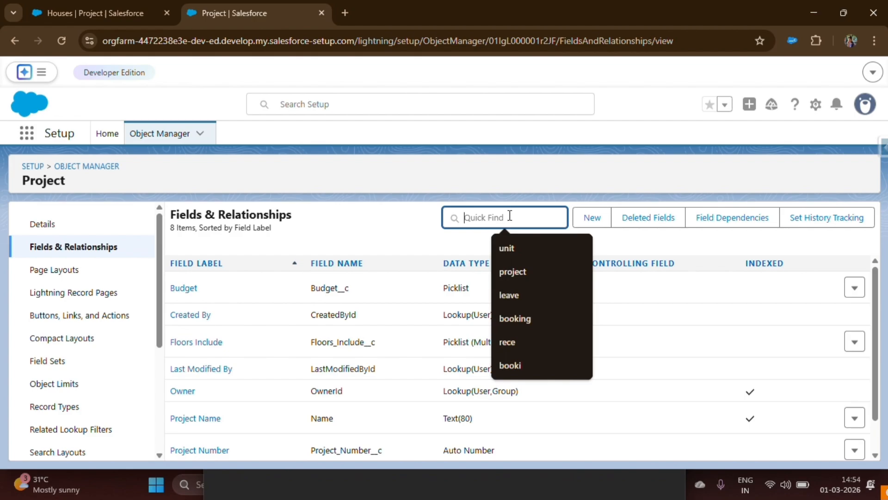
pyautogui.write('Floor')
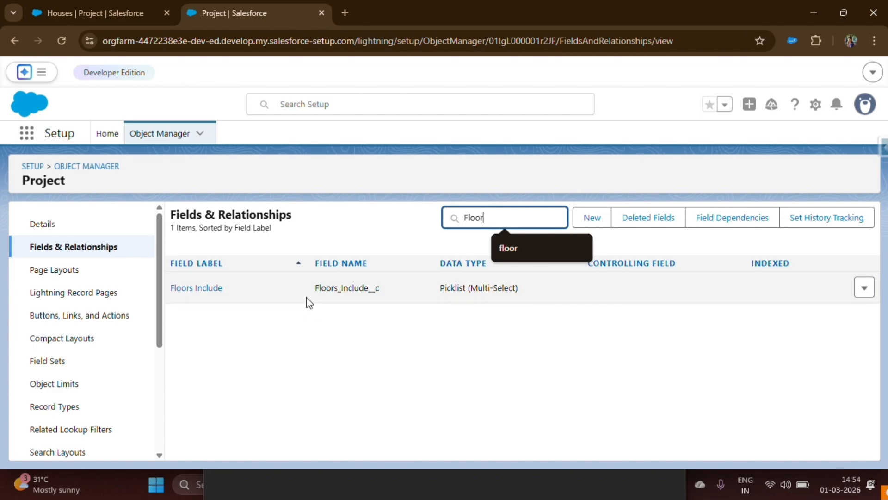
# In the Project Layout, move the Budget field below Project Type in the Information section and save the layout.
pyautogui.click(60, 271)
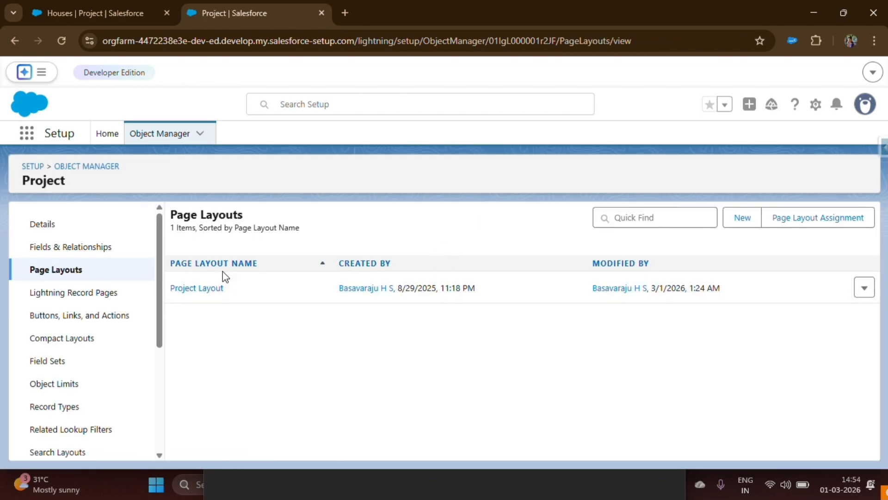
pyautogui.click(202, 288)
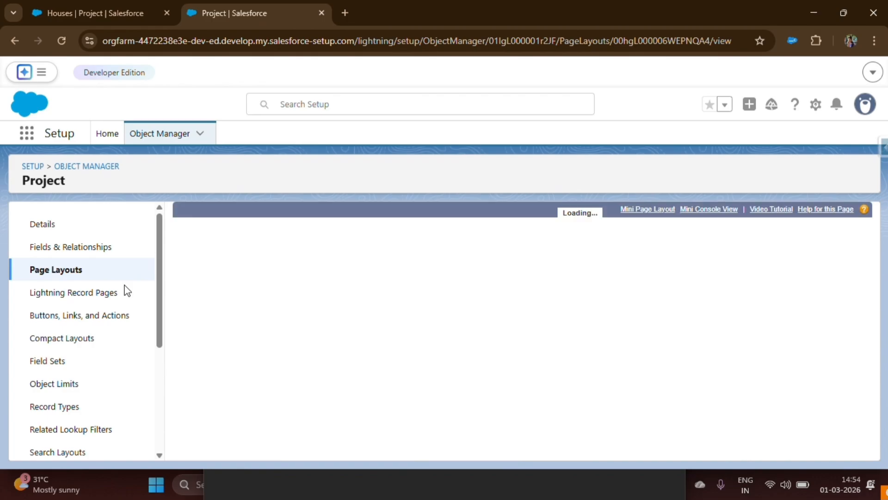
pyautogui.scroll(-10, 250, 384)
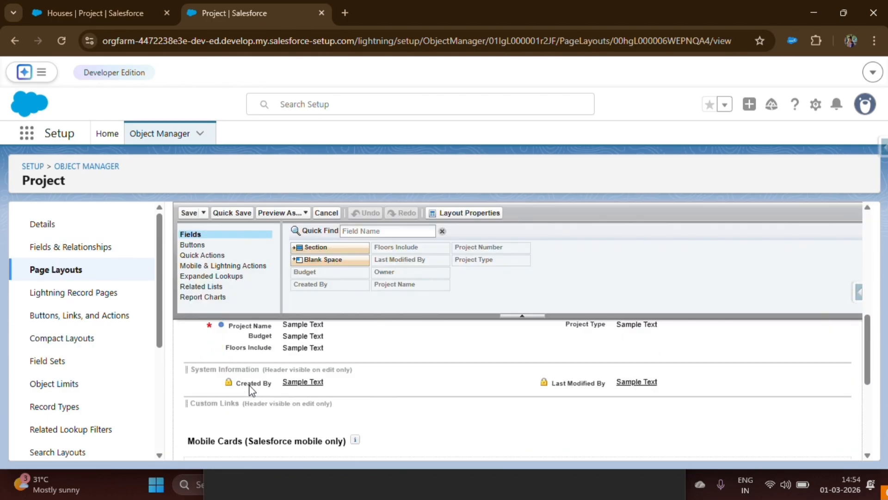
pyautogui.scroll(1, 249, 386)
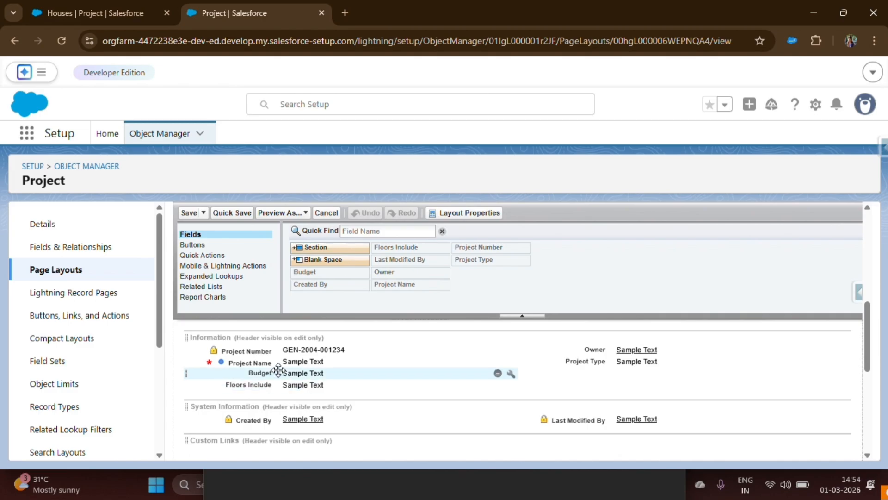
pyautogui.moveTo(278, 370); pyautogui.dragTo(581, 374)
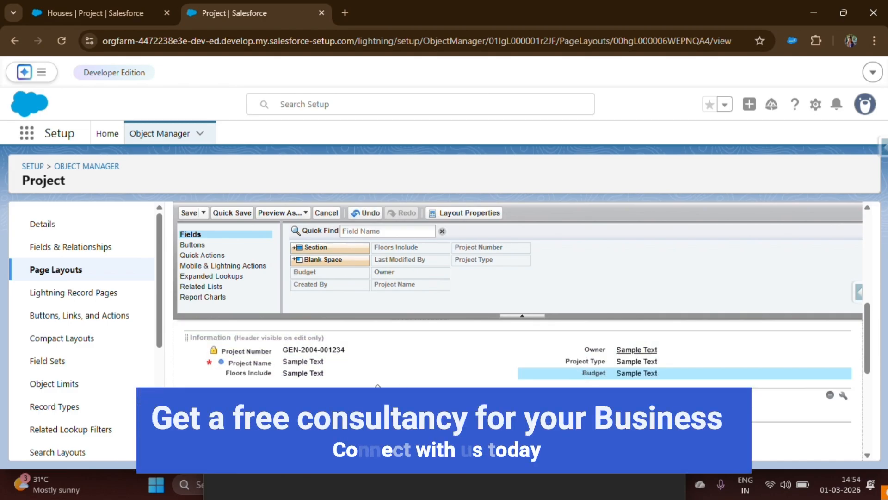
pyautogui.click(230, 215)
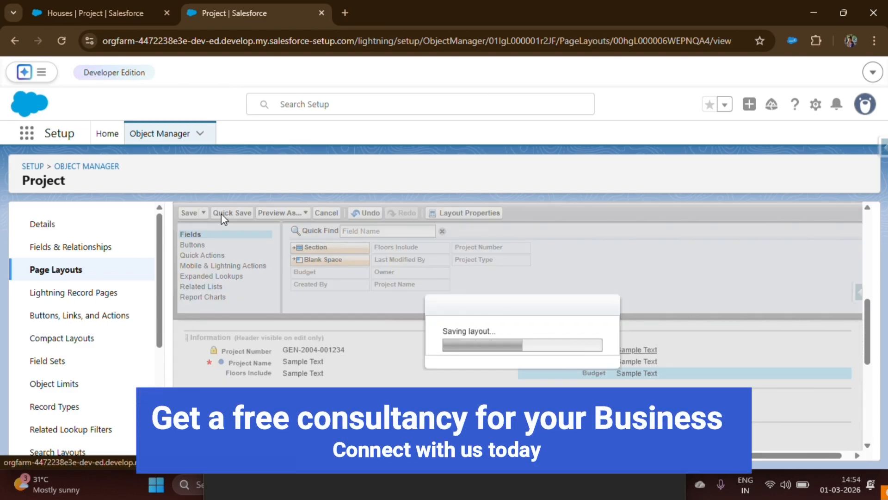
pyautogui.click(223, 213)
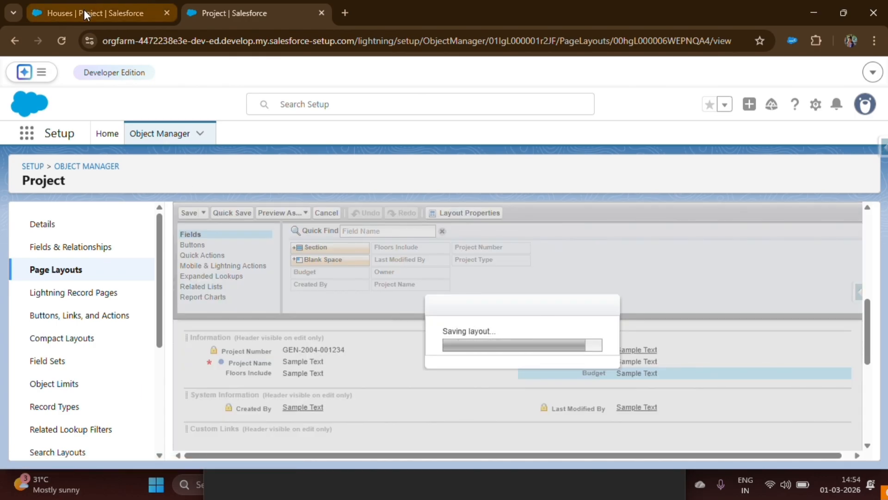
# Switch to the Sales app, open the Projects list and force a page reload with the browser's developer tools open, closing them after the reload.
pyautogui.click(84, 9)
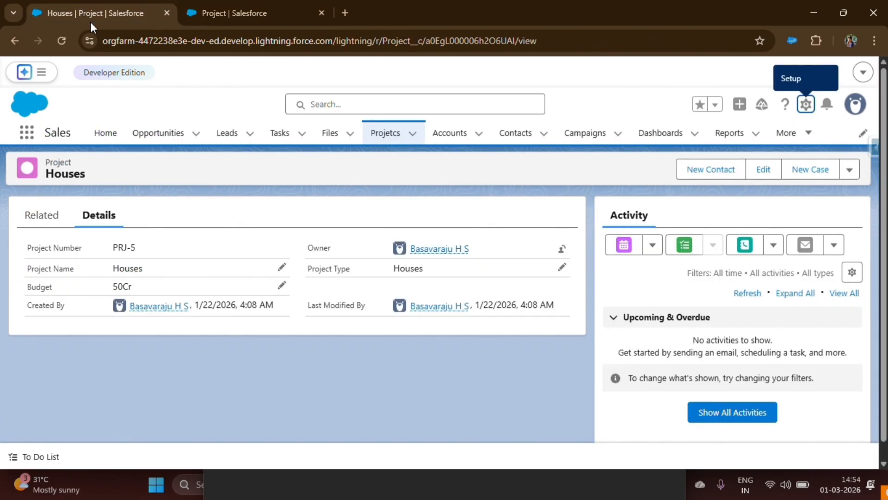
pyautogui.click(385, 134)
pyautogui.rightClick(326, 182)
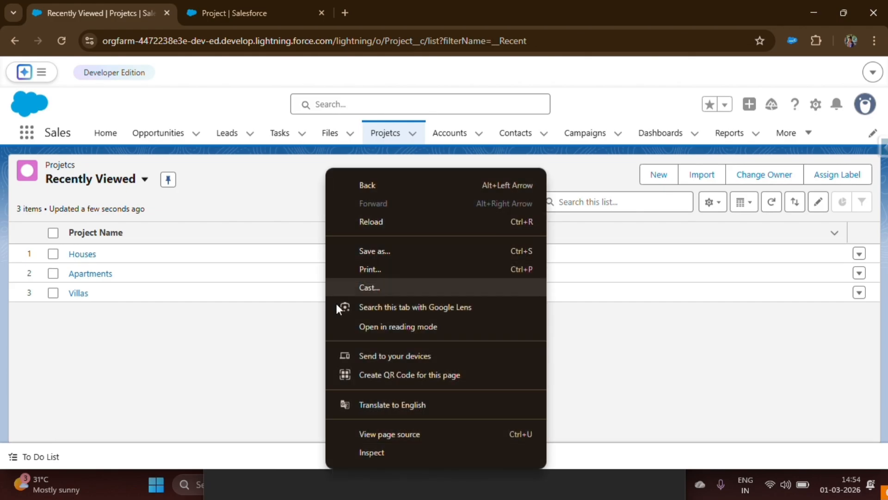
pyautogui.click(371, 454)
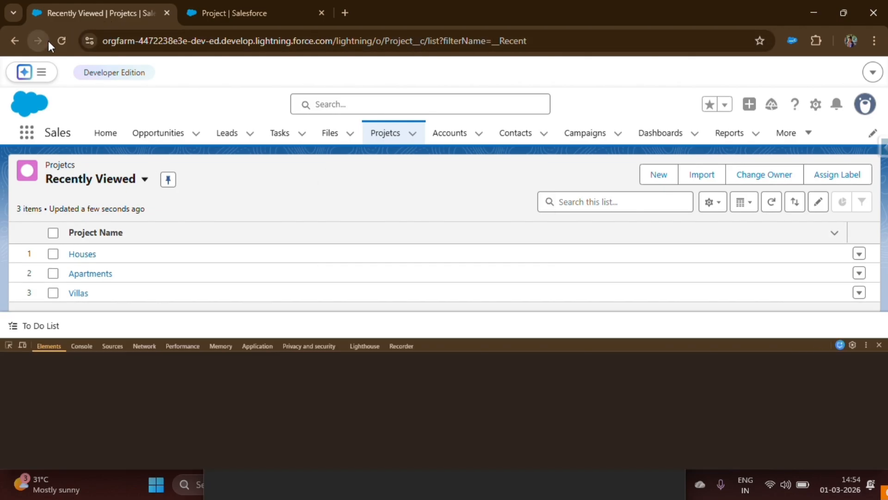
pyautogui.rightClick(61, 39)
pyautogui.click(74, 105)
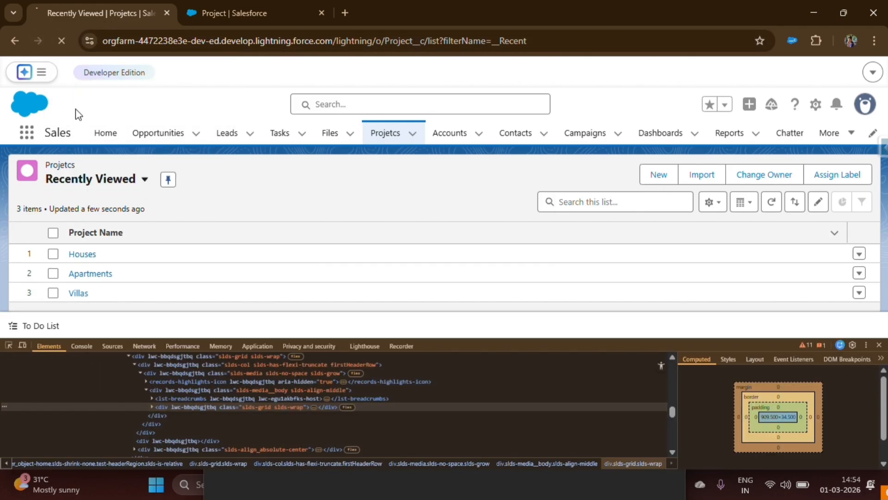
pyautogui.click(876, 344)
pyautogui.click(657, 178)
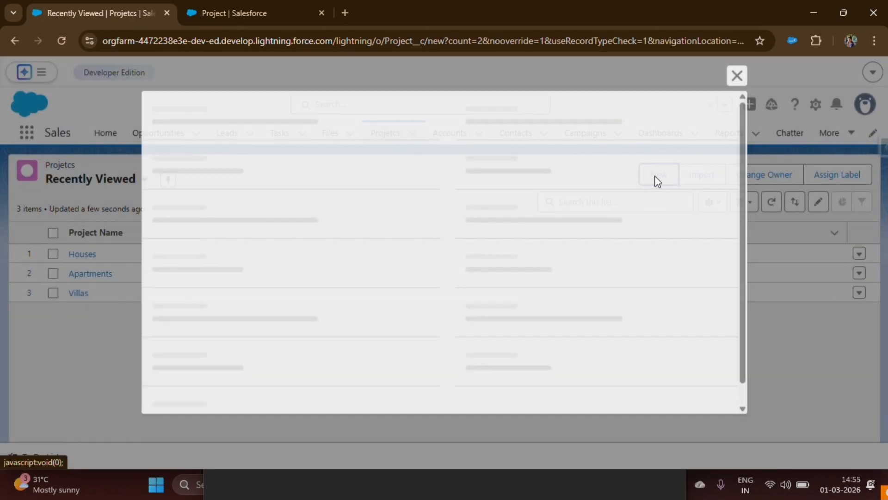
pyautogui.click(161, 234)
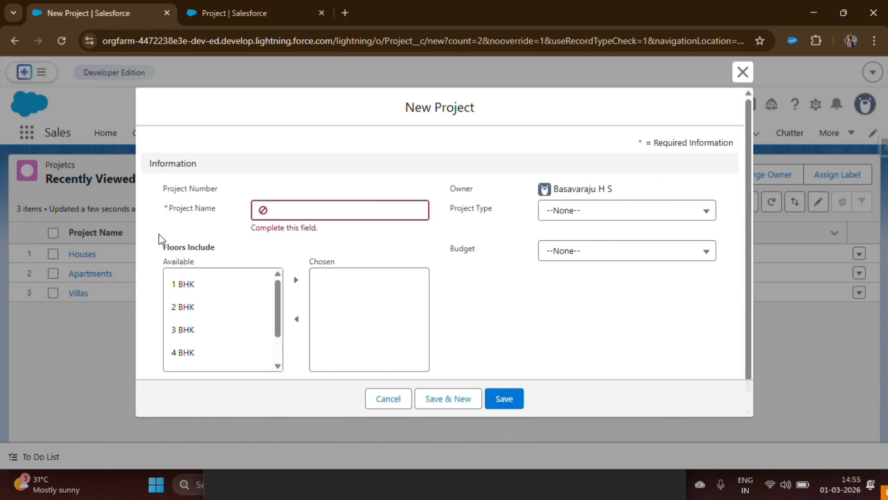
pyautogui.moveTo(167, 245); pyautogui.dragTo(222, 250)
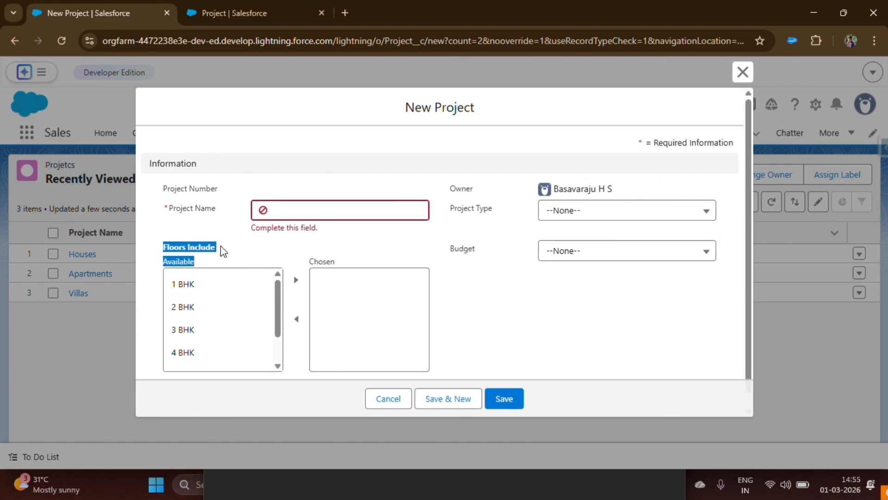
pyautogui.click(185, 284)
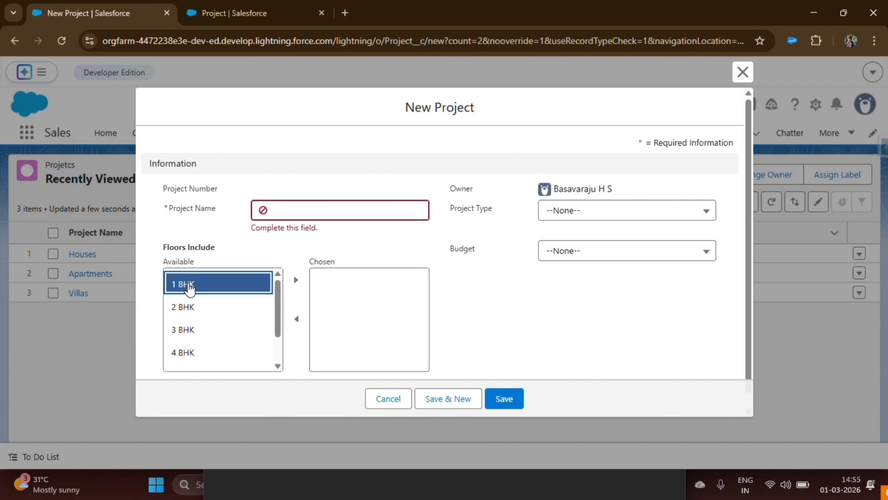
pyautogui.click(296, 280)
pyautogui.click(219, 300)
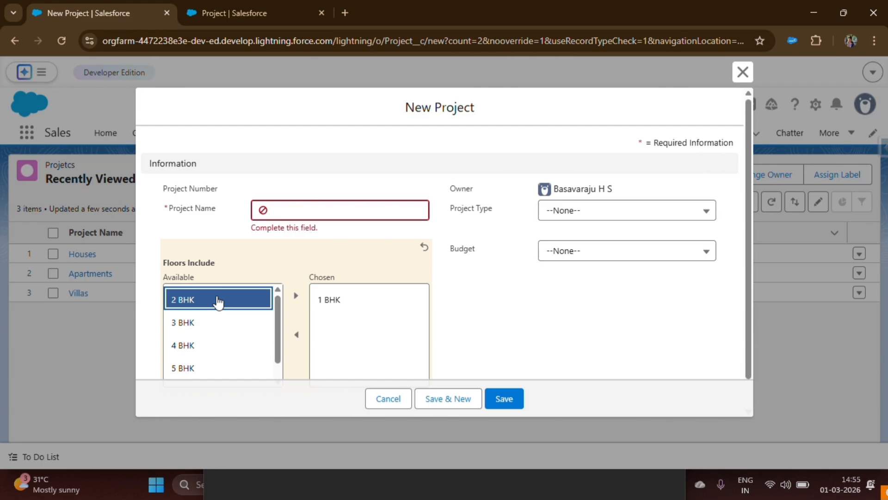
pyautogui.click(295, 298)
pyautogui.click(387, 399)
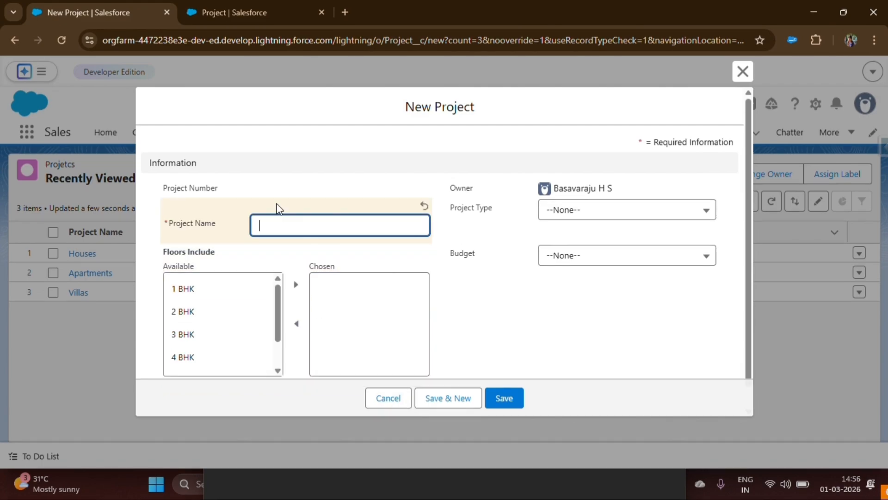
# In a new project record, enter the name "Home & Apartments" and set Project Type to Buildings and Budget to 50Cr.
pyautogui.write('Home')
pyautogui.write('& Apartments')
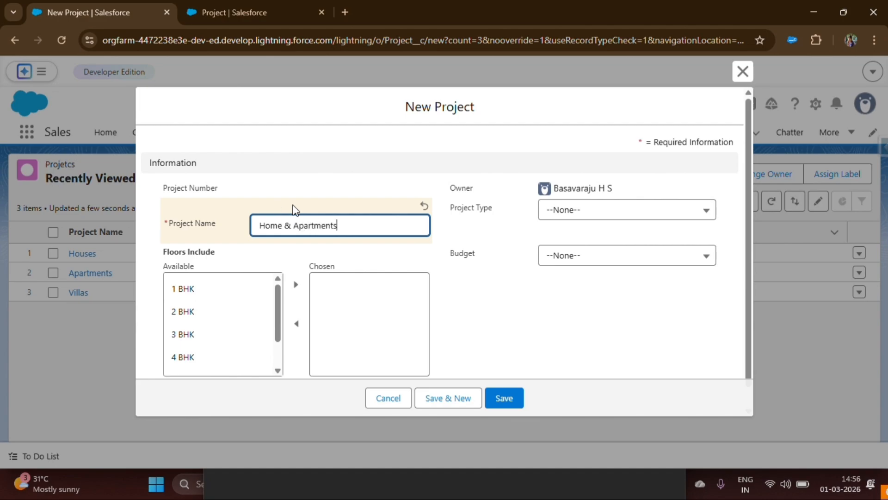
pyautogui.click(601, 209)
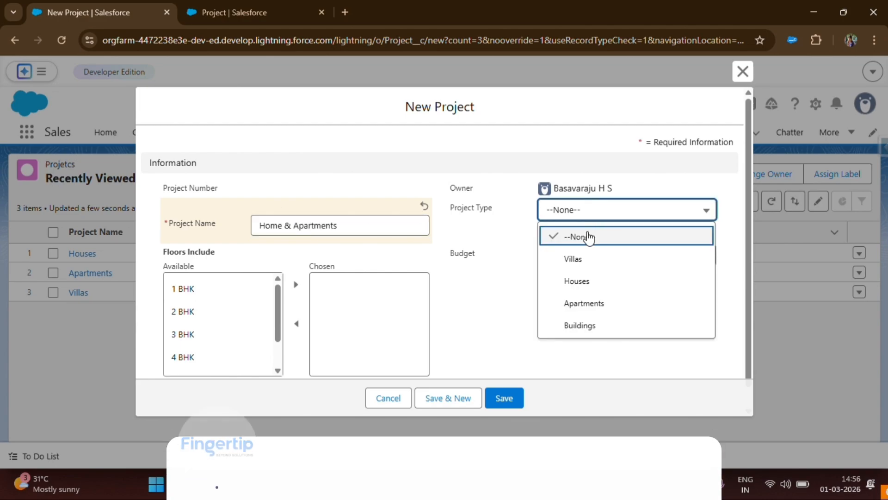
pyautogui.click(587, 327)
pyautogui.click(582, 257)
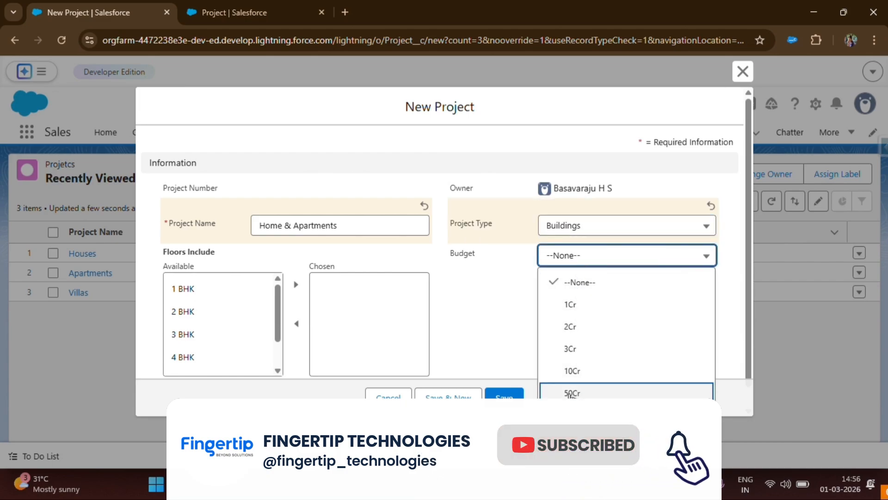
pyautogui.click(575, 393)
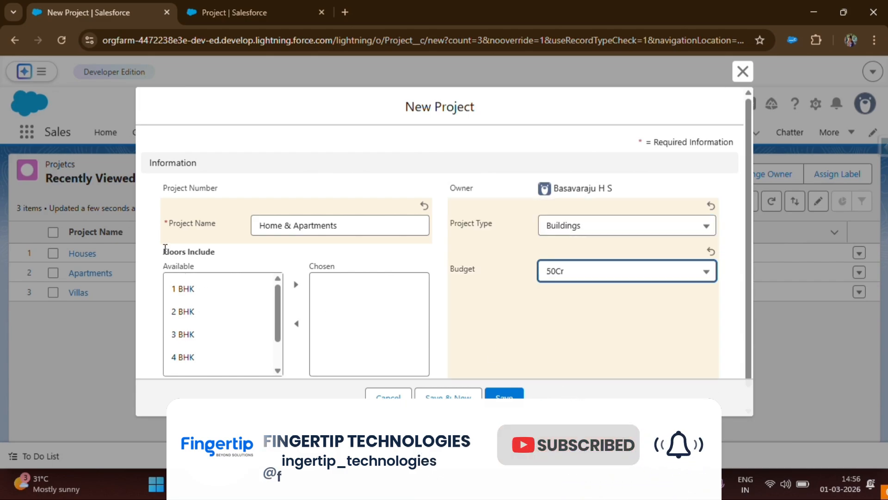
# Choose 1 BHK, 2 BHK and 4 BHK for Floors Include, save the project and check the field on the record.
pyautogui.moveTo(162, 247); pyautogui.dragTo(234, 254)
pyautogui.click(188, 289)
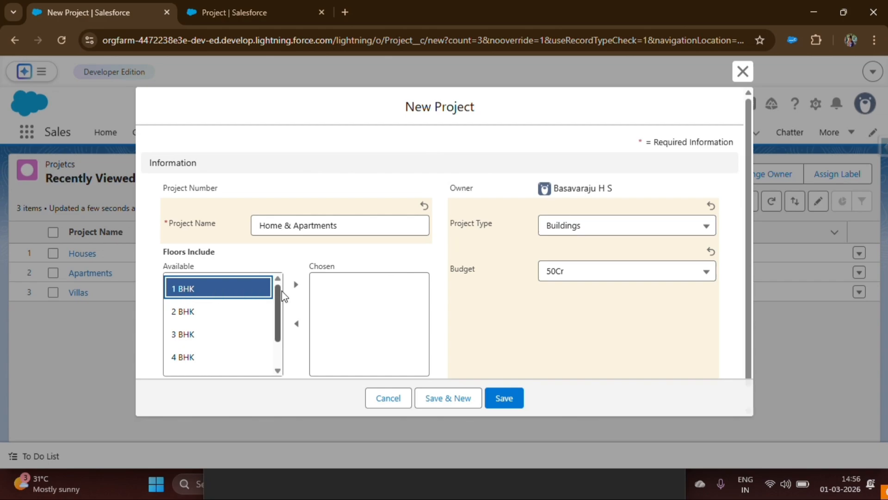
pyautogui.click(300, 292)
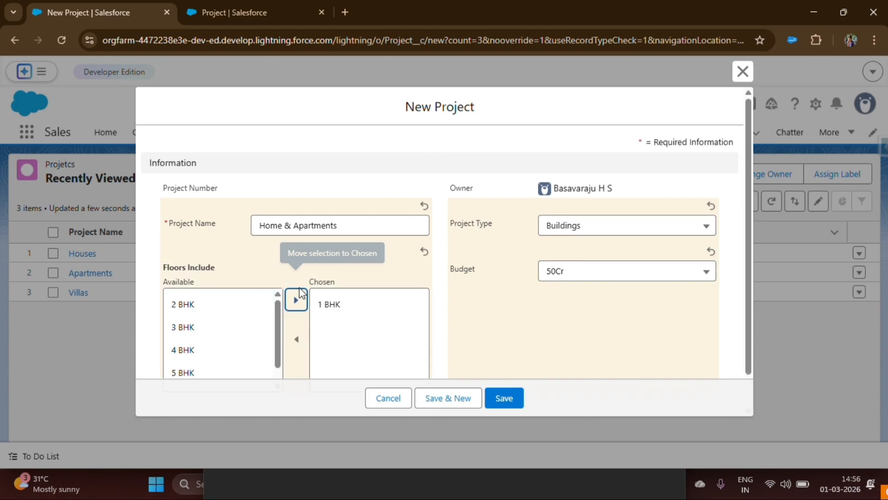
pyautogui.click(175, 305)
pyautogui.click(295, 299)
pyautogui.click(201, 326)
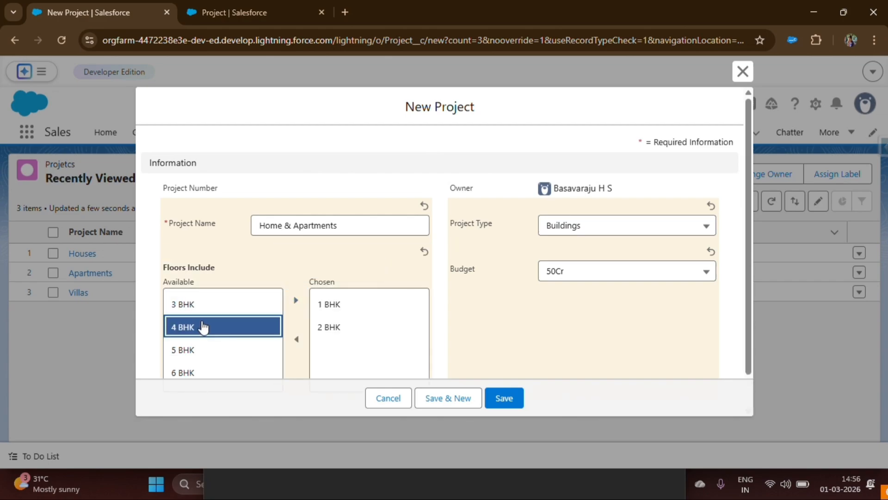
pyautogui.click(315, 304)
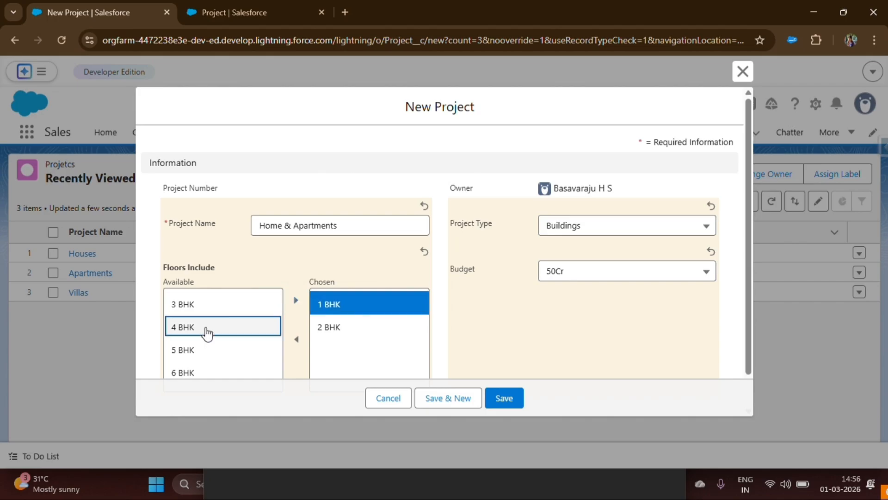
pyautogui.click(208, 329)
pyautogui.click(295, 299)
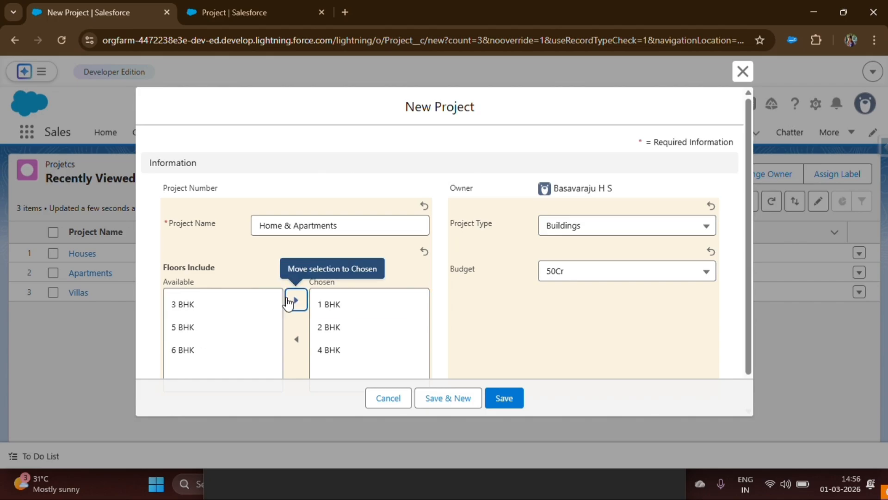
pyautogui.click(505, 397)
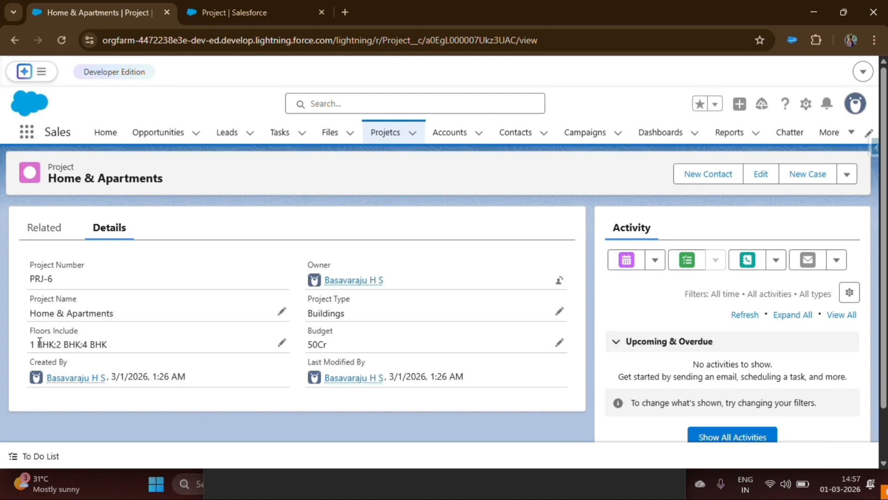
pyautogui.moveTo(25, 348); pyautogui.dragTo(112, 348)
pyautogui.click(111, 347)
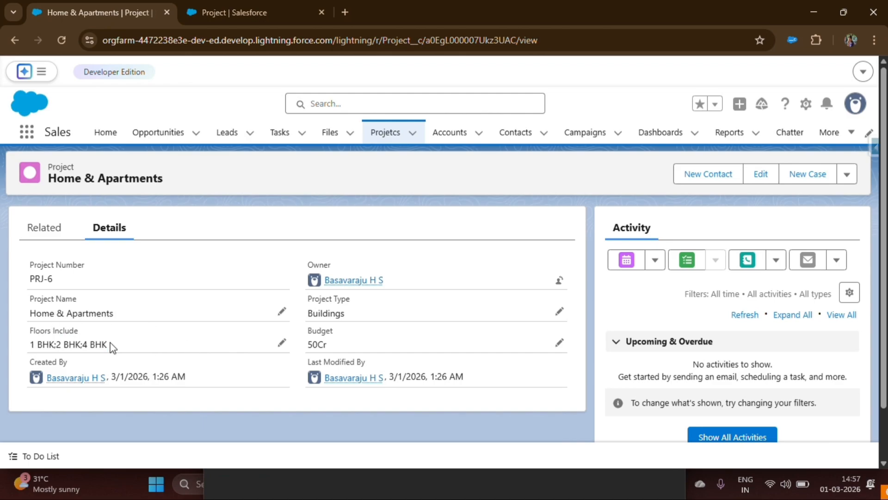